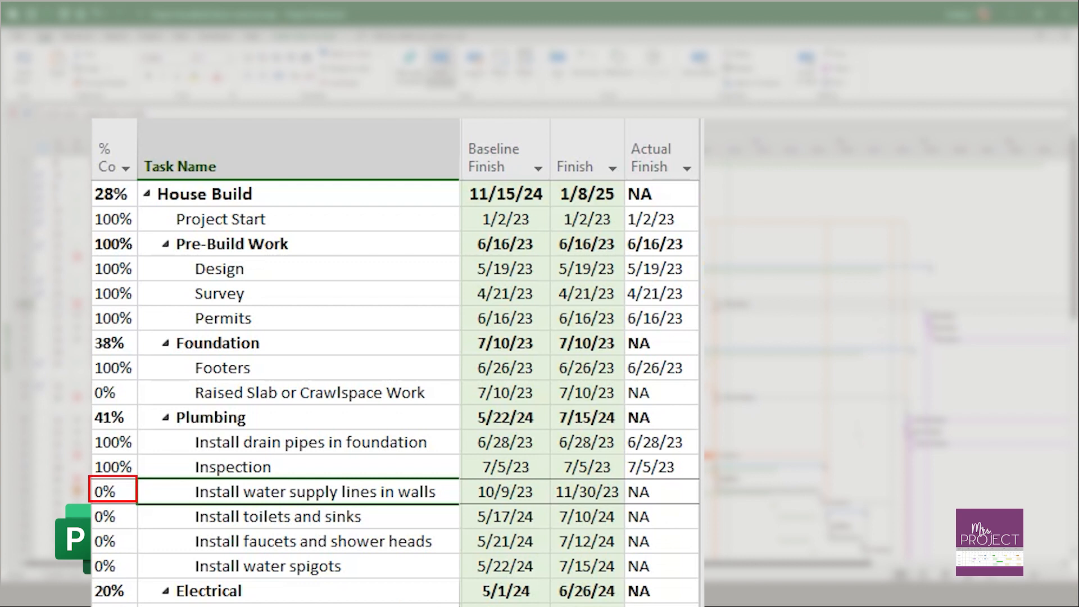
Mark the "Install water supply lines in walls" task under Plumbing as 100% complete.
click(307, 58)
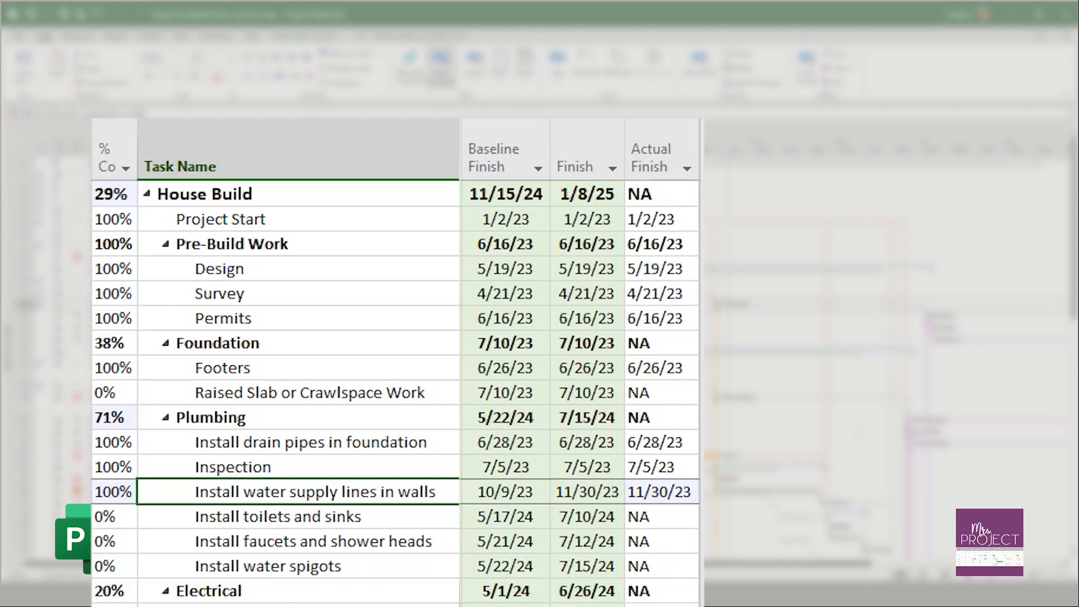
key(Down)
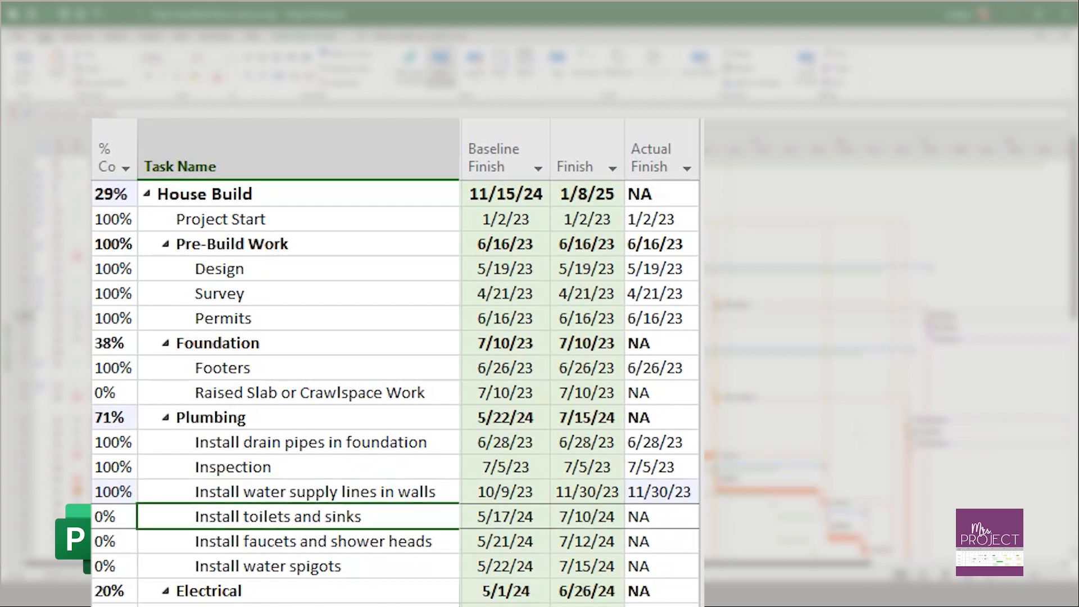
key(Up)
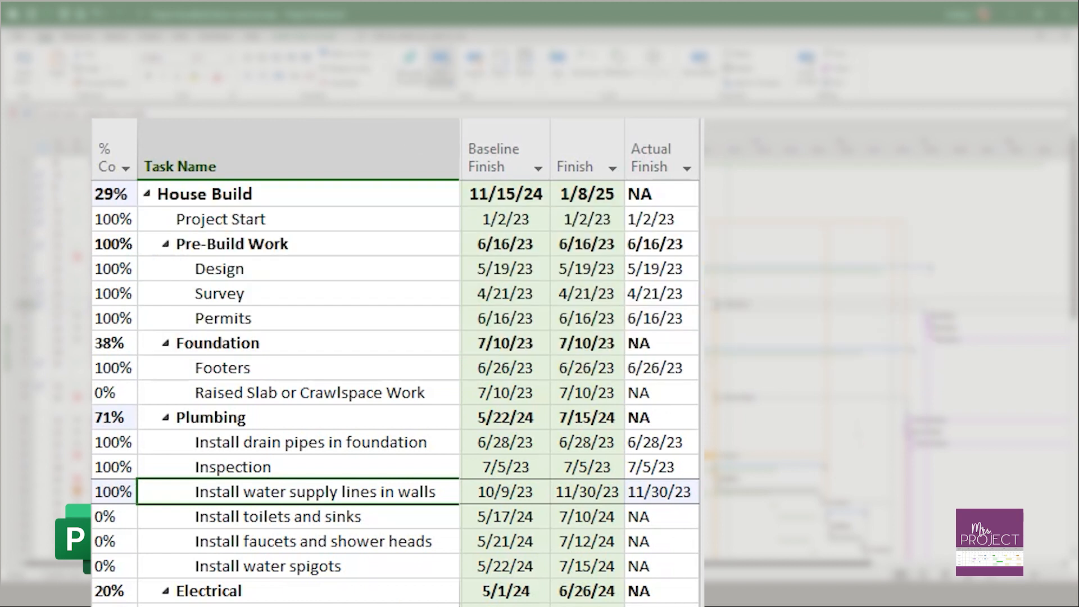
Undo the completion of the "Install water supply lines in walls" task and reselect that task.
key(ctrl+z)
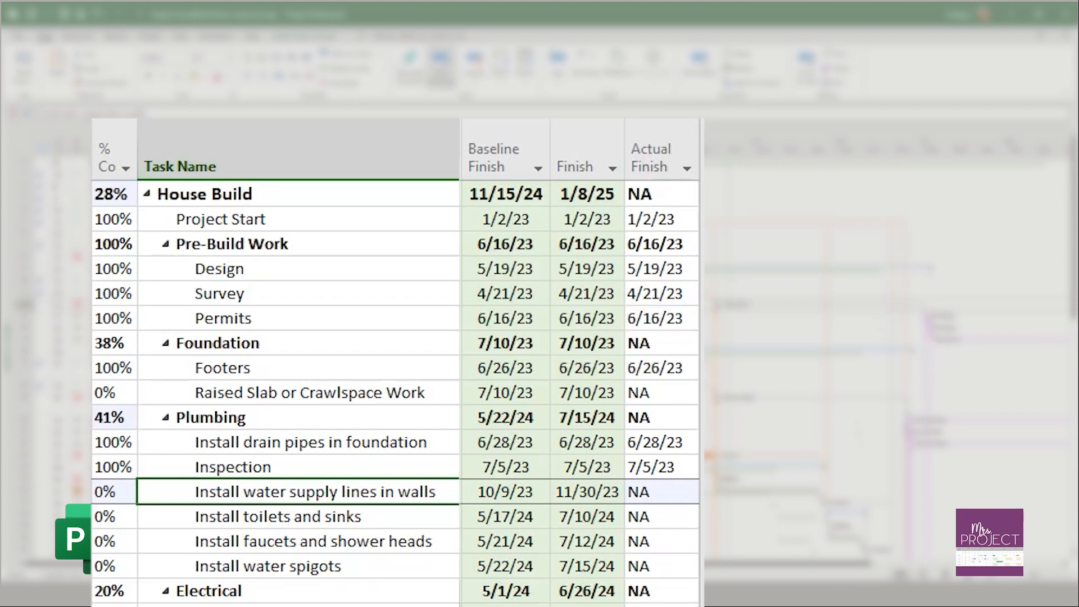
click(505, 491)
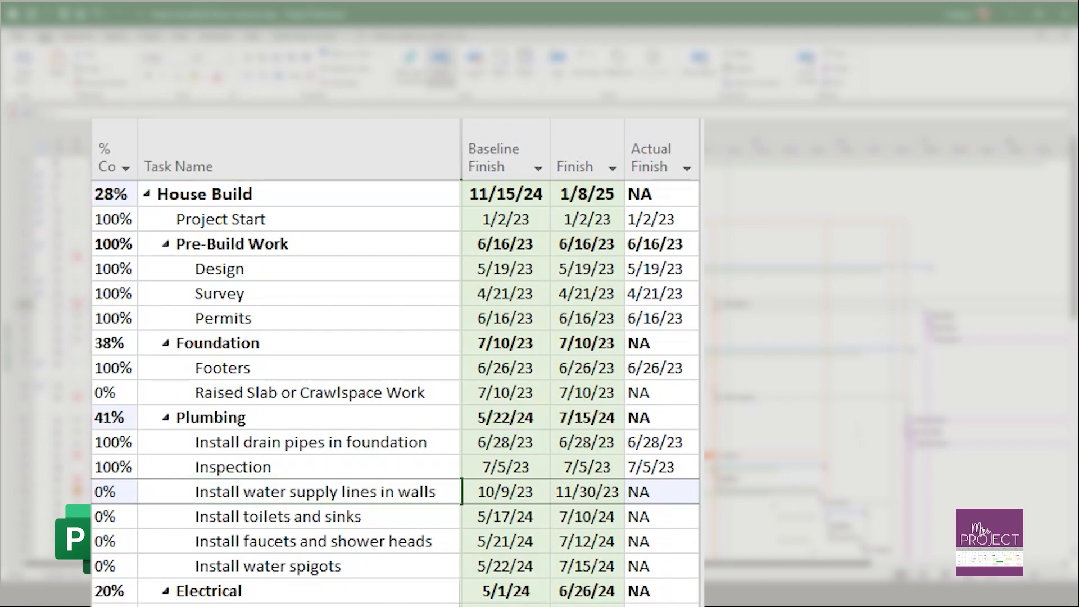
click(315, 492)
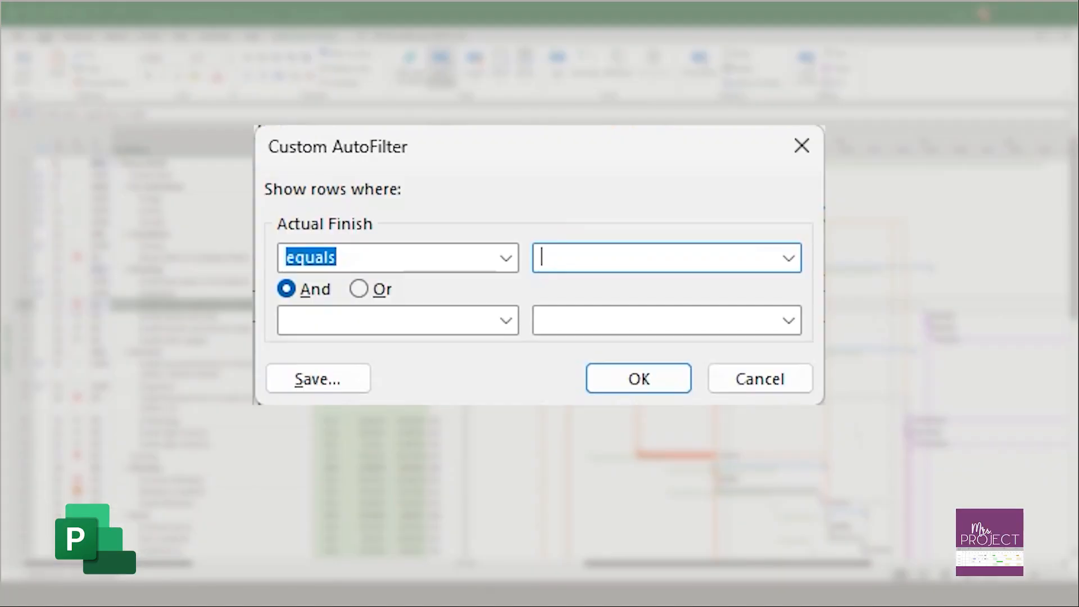
Filter the Actual Finish column to dates that are less than or equal to 9/5/23.
click(507, 258)
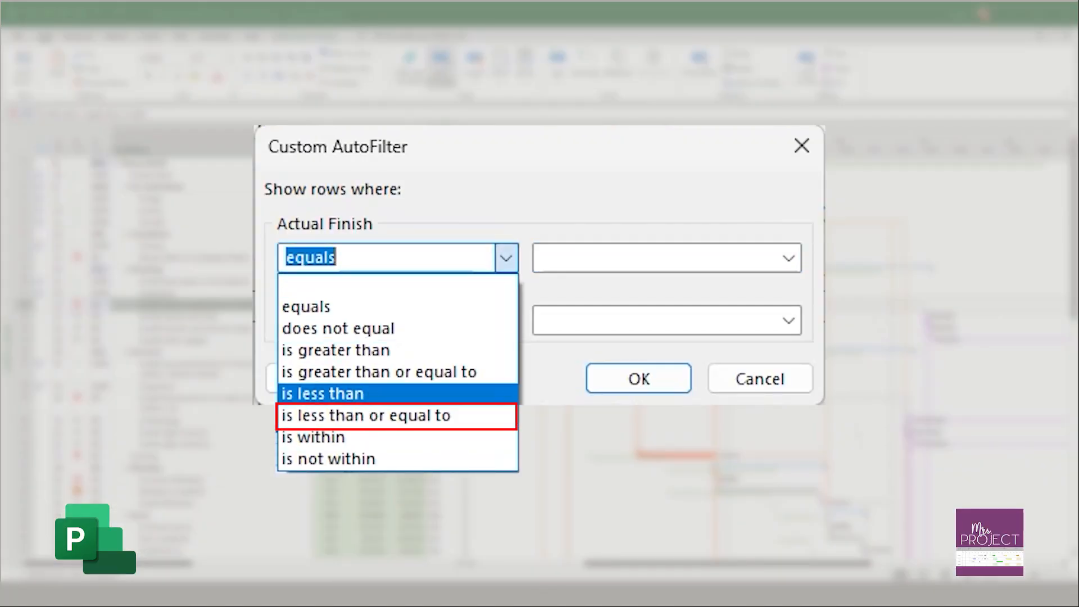
click(366, 416)
click(655, 258)
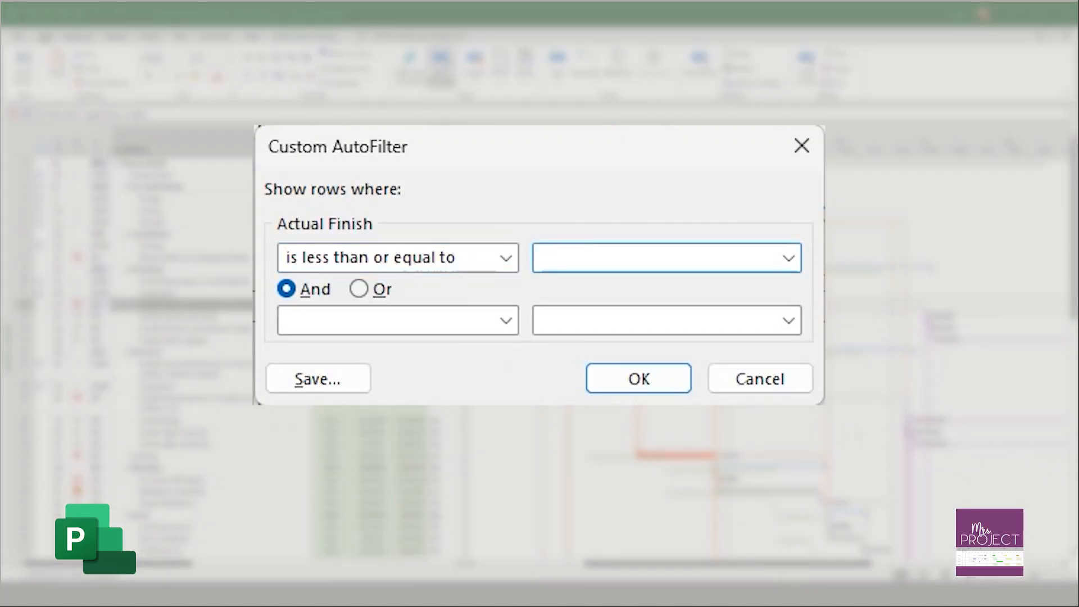
text(9/5/23)
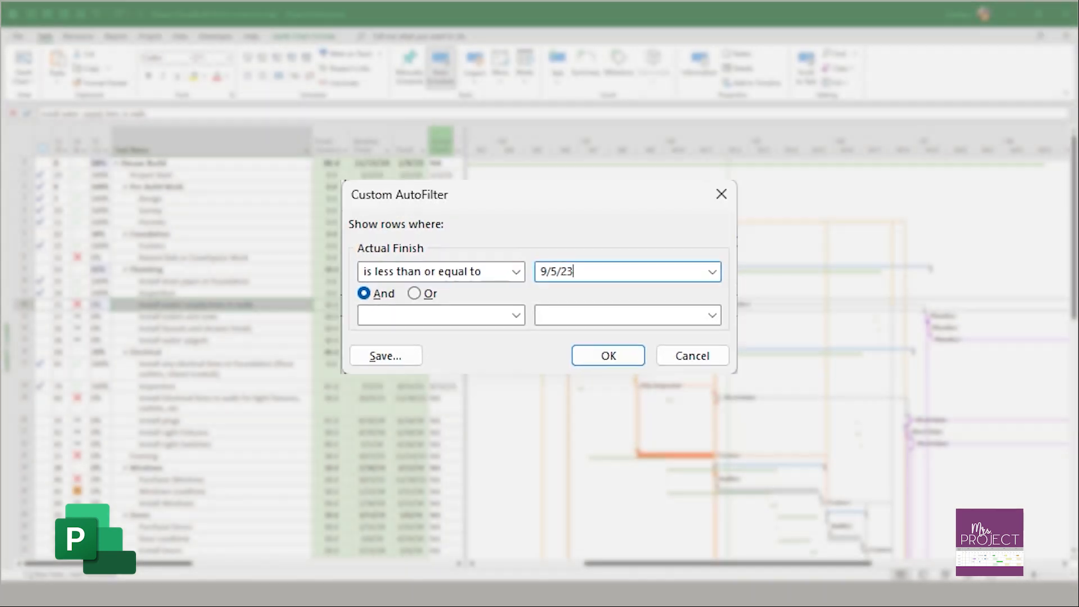
key(Return)
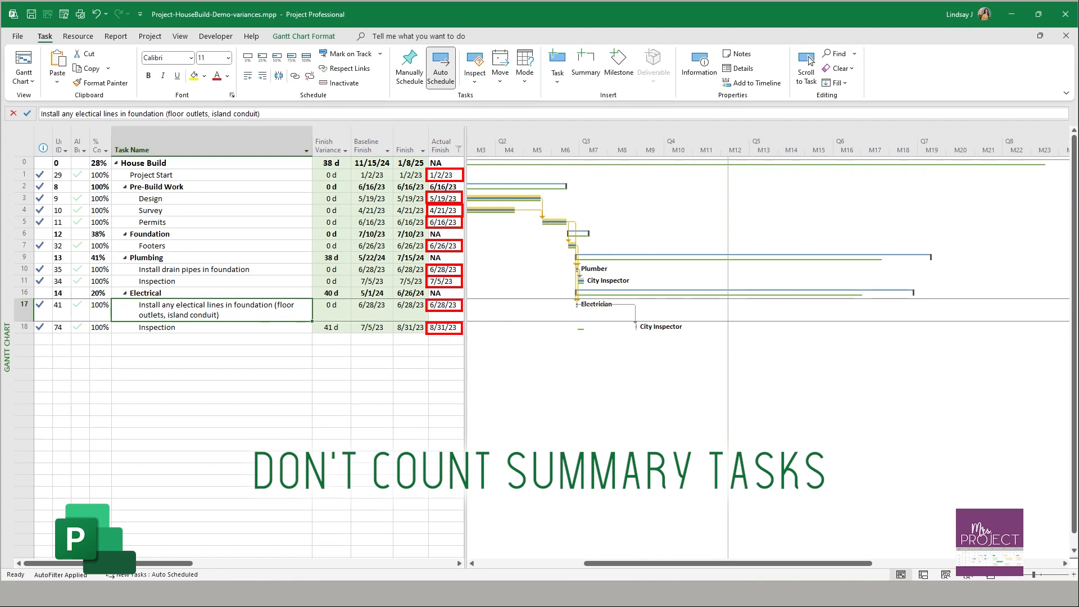
Select all values in the Actual Finish filter to show every task again.
click(458, 149)
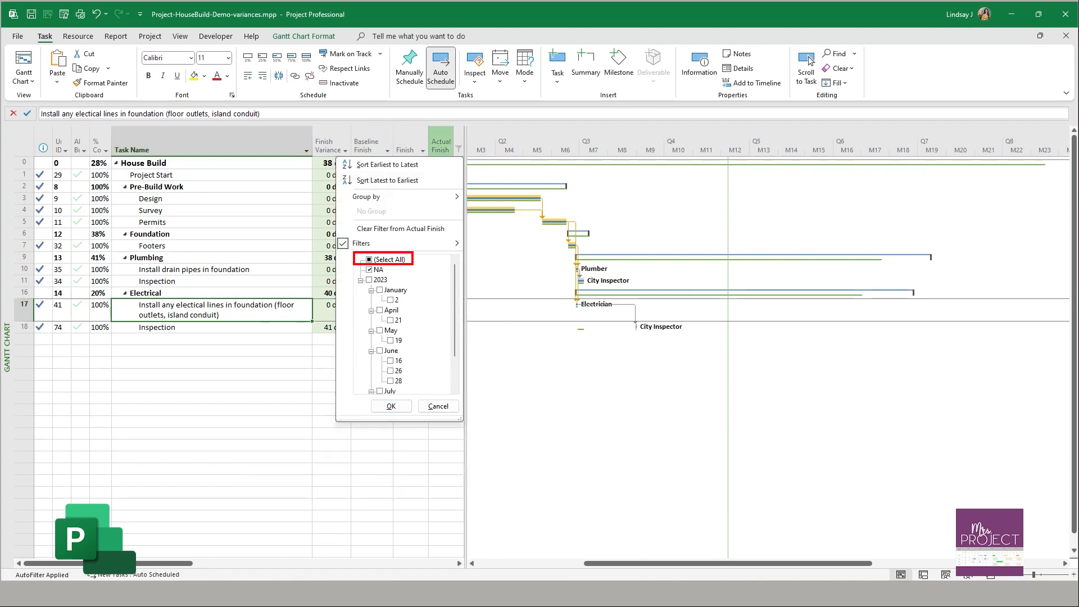
click(370, 259)
click(391, 406)
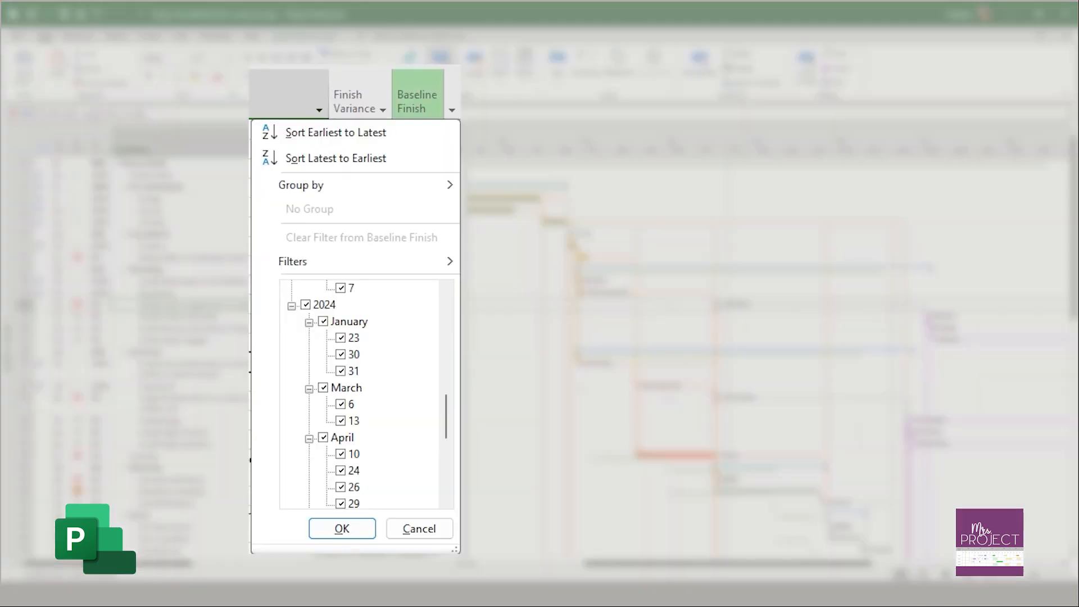
Filter the Baseline Finish column to dates that are less than or equal to 9/5/23.
mouse_move(359, 261)
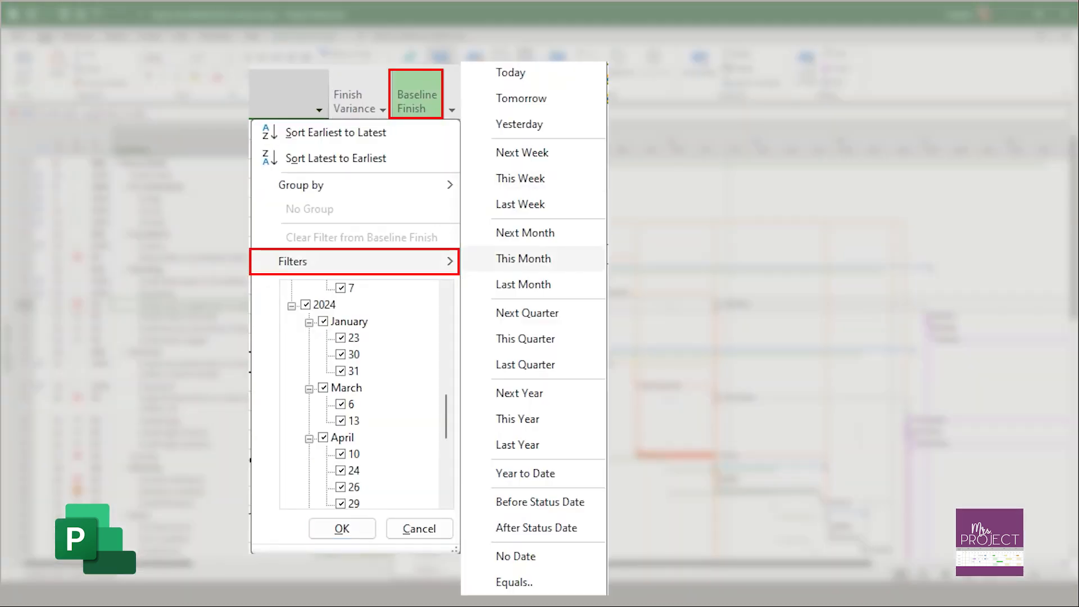
click(515, 582)
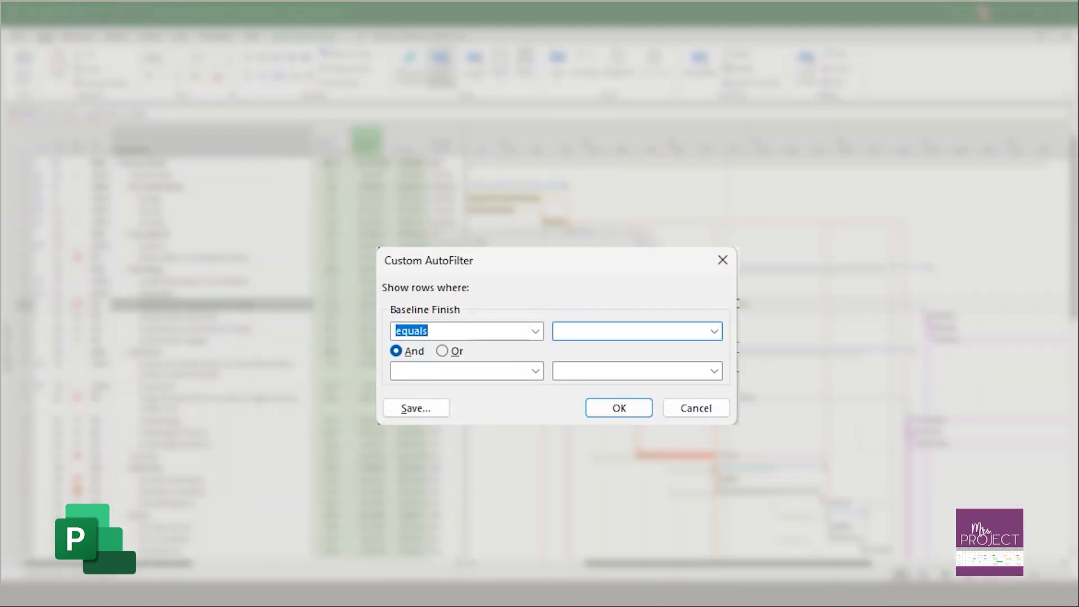
click(536, 331)
click(446, 431)
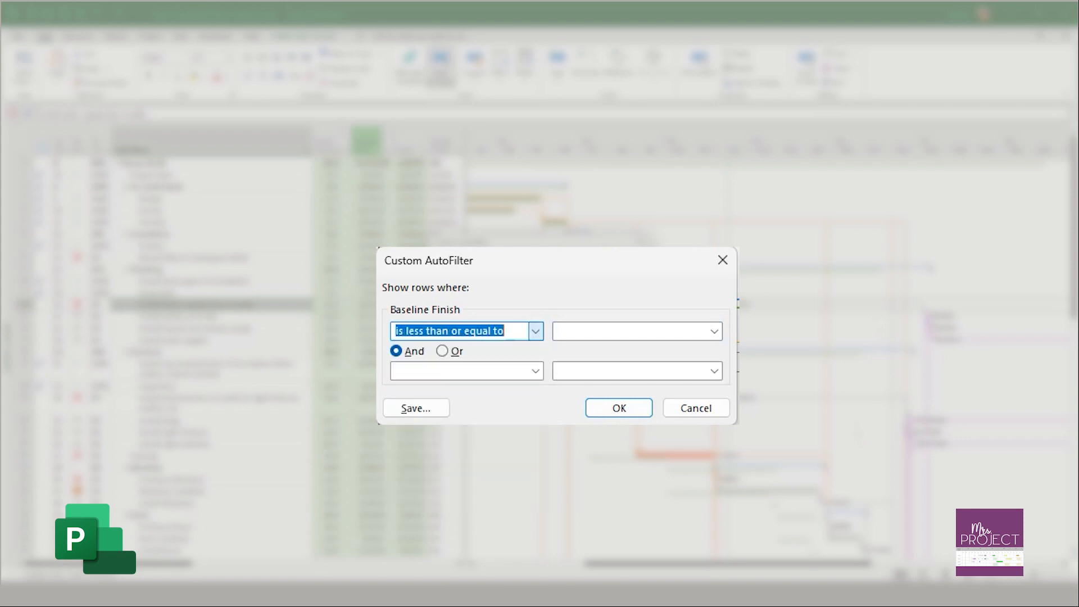
click(632, 331)
text(9/5/2)
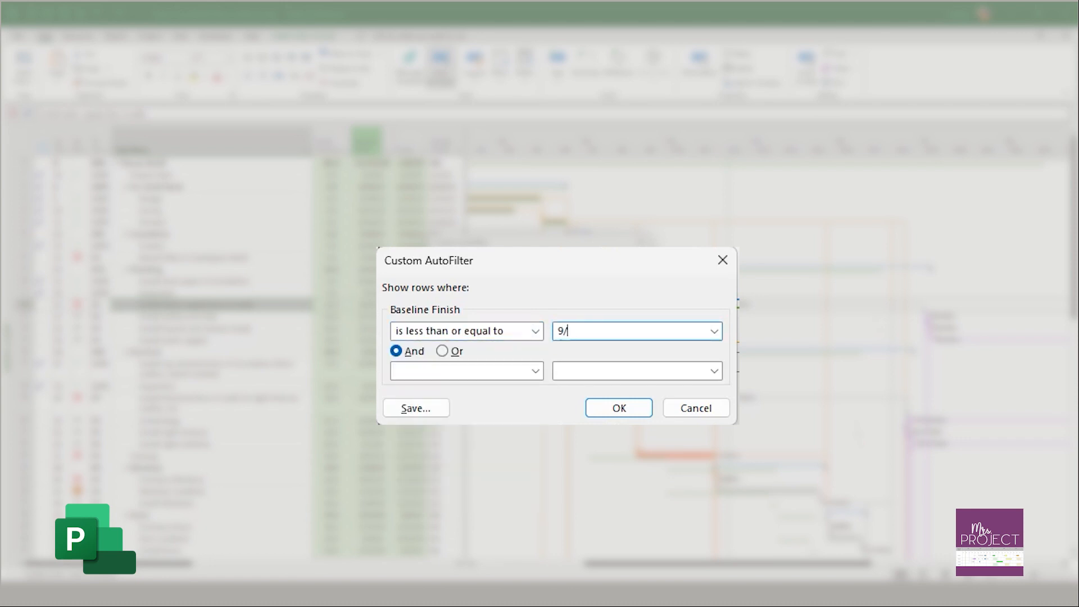
text(3)
key(Return)
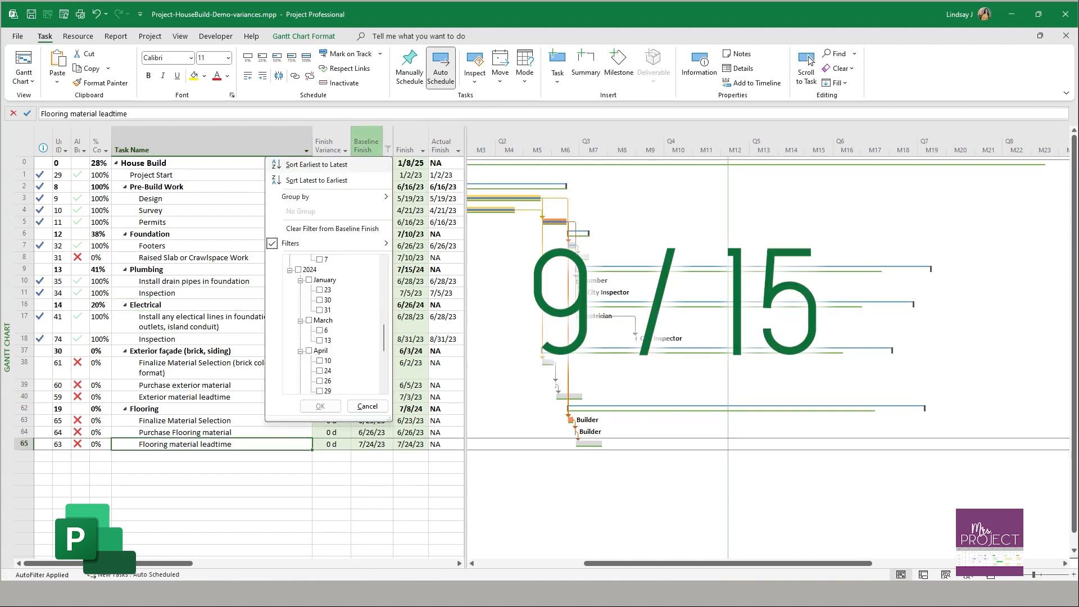
Select all values in the Baseline Finish filter to restore the full task list.
drag(384, 338, 383, 273)
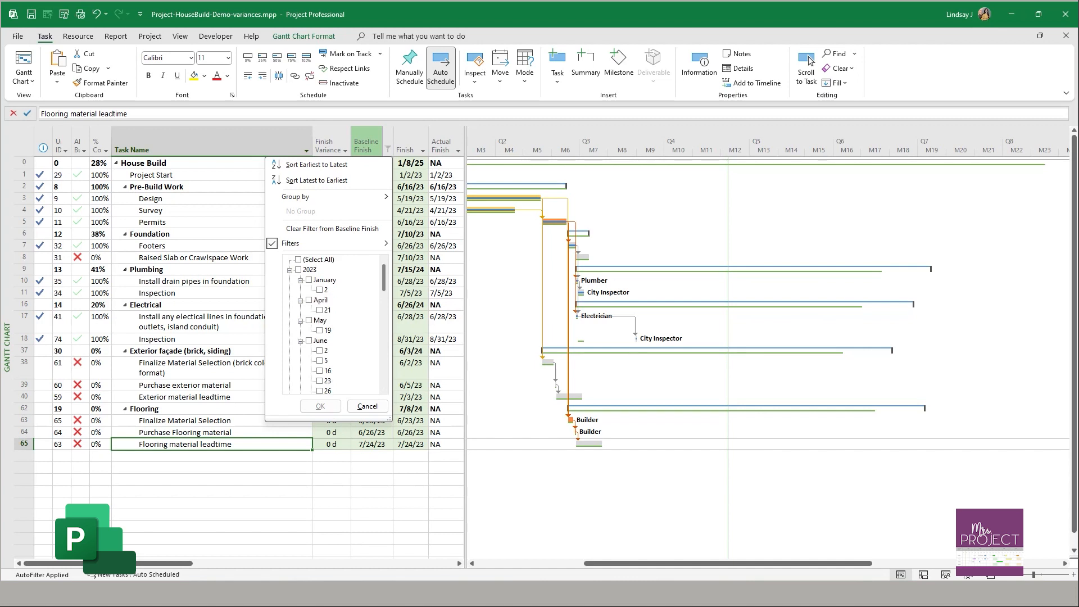
click(298, 259)
click(320, 406)
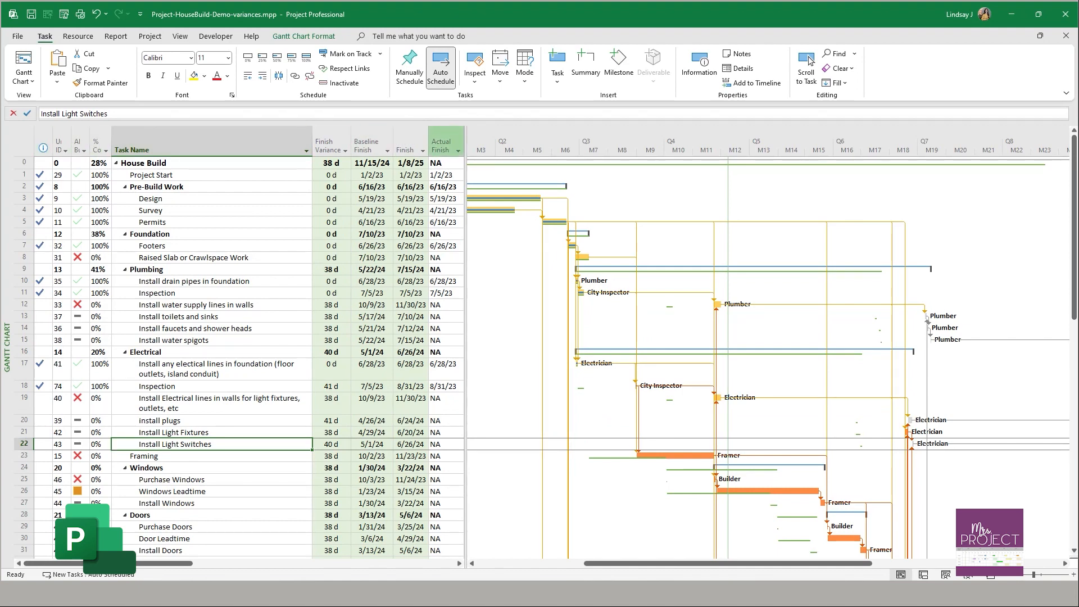
Copy the task table columns from the indicators through Actual Finish and switch to the EVM with BEI workbook in Excel.
drag(445, 142, 43, 142)
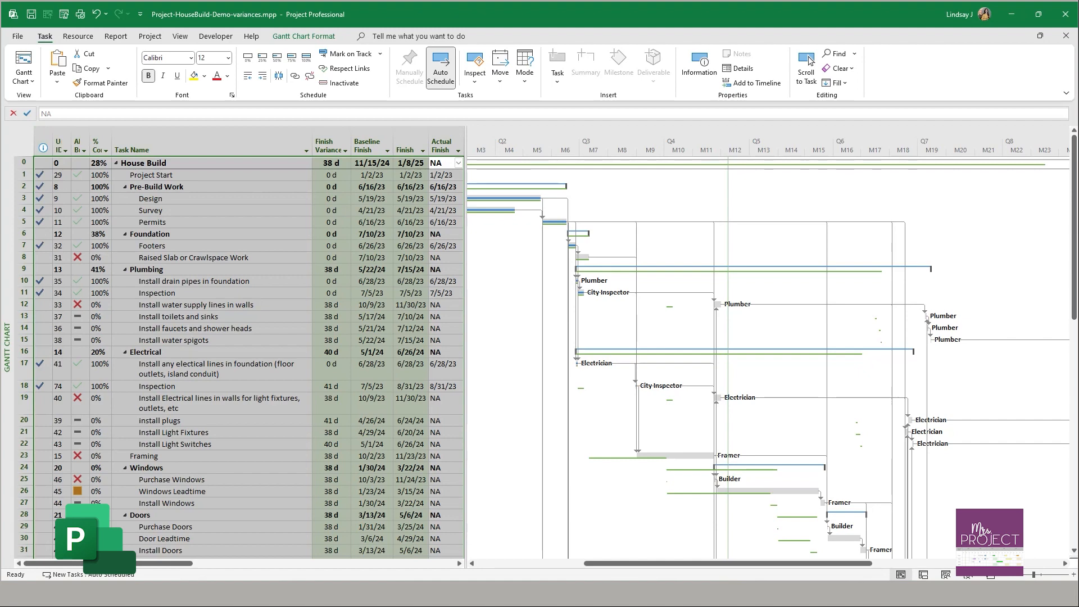
key(alt+Tab)
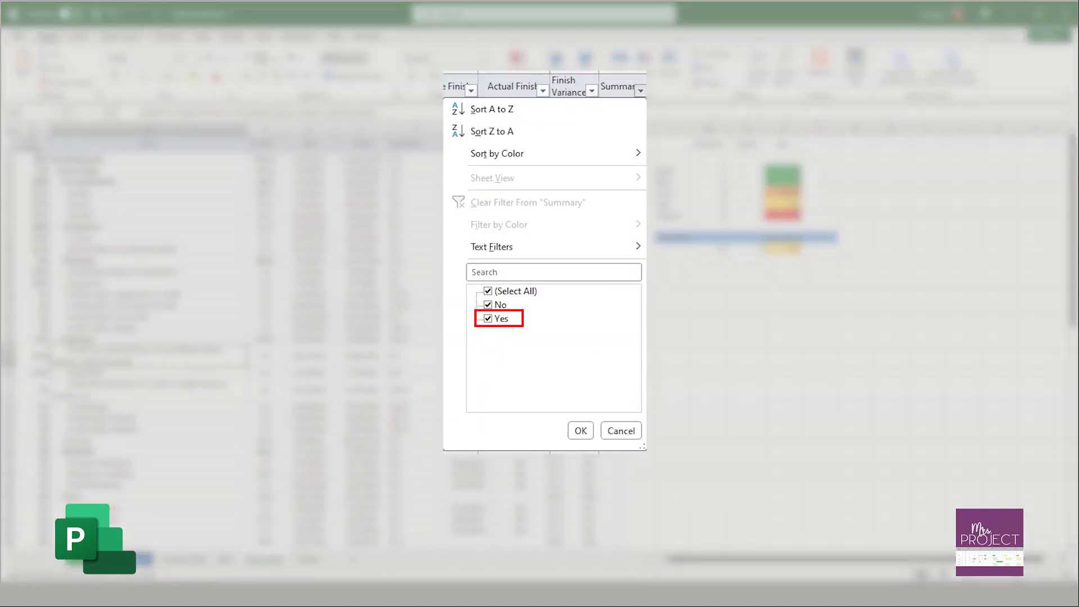
Filter the Summary column to Yes only and select the summary rows' Baseline Finish and Actual Finish cells, G2:H70.
click(497, 304)
click(581, 431)
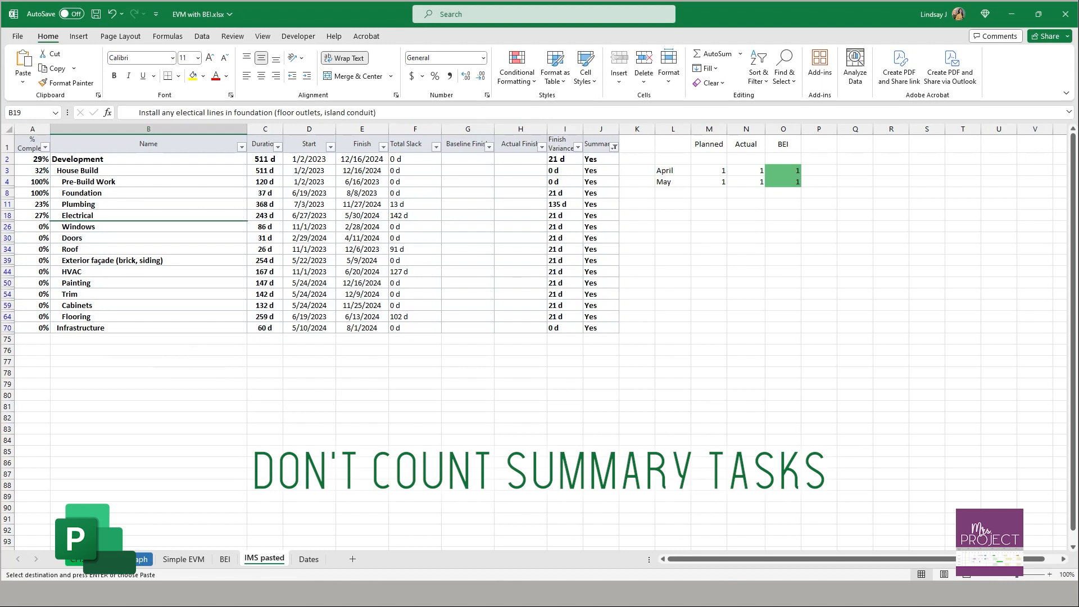
drag(468, 159, 520, 329)
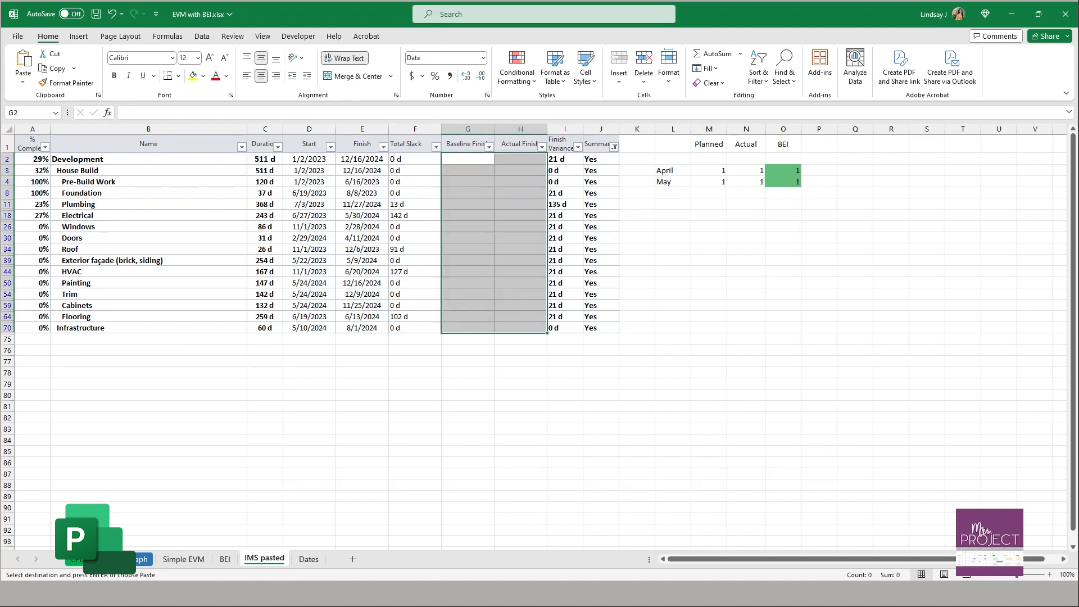
Select all values in the Summary filter to show every row and select the Foundation row's Baseline Finish cell.
click(615, 147)
click(502, 294)
click(569, 397)
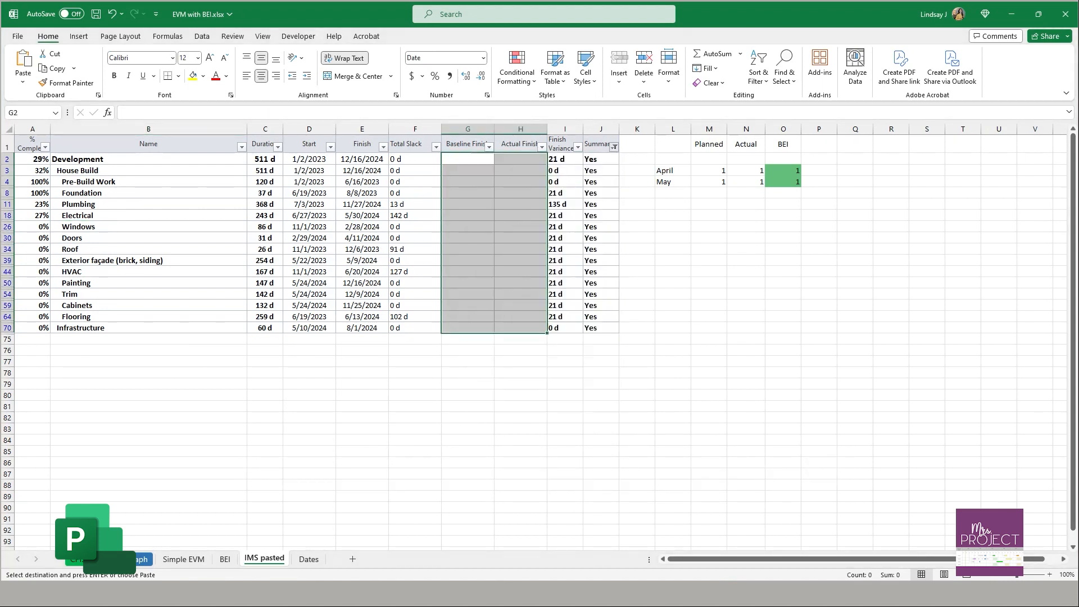
click(468, 227)
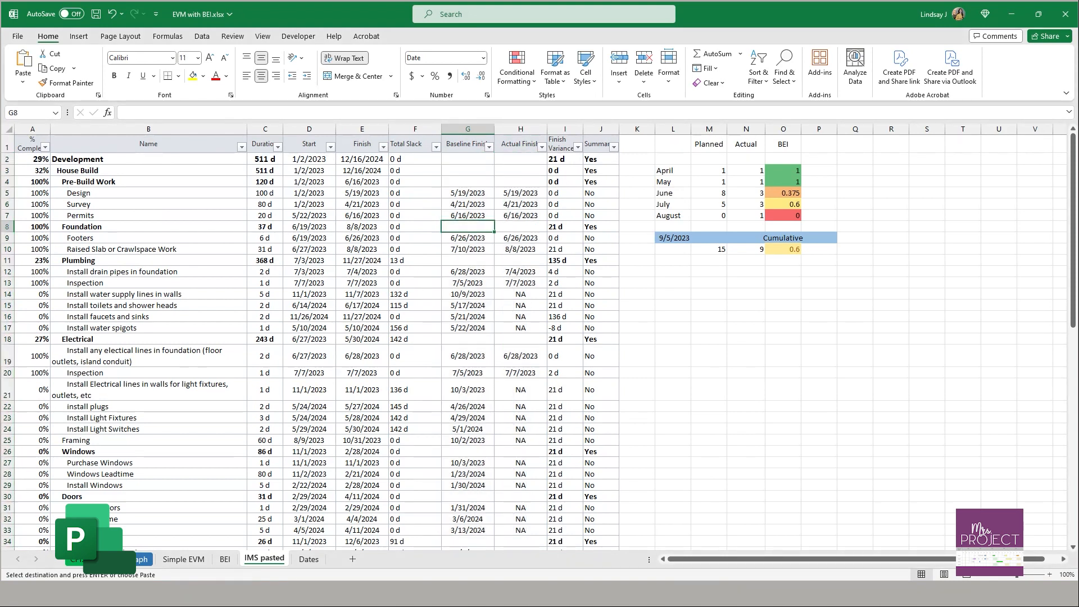
Examine the status date and the formulas behind the cumulative Planned, Actual and BEI cells without changing them.
click(673, 238)
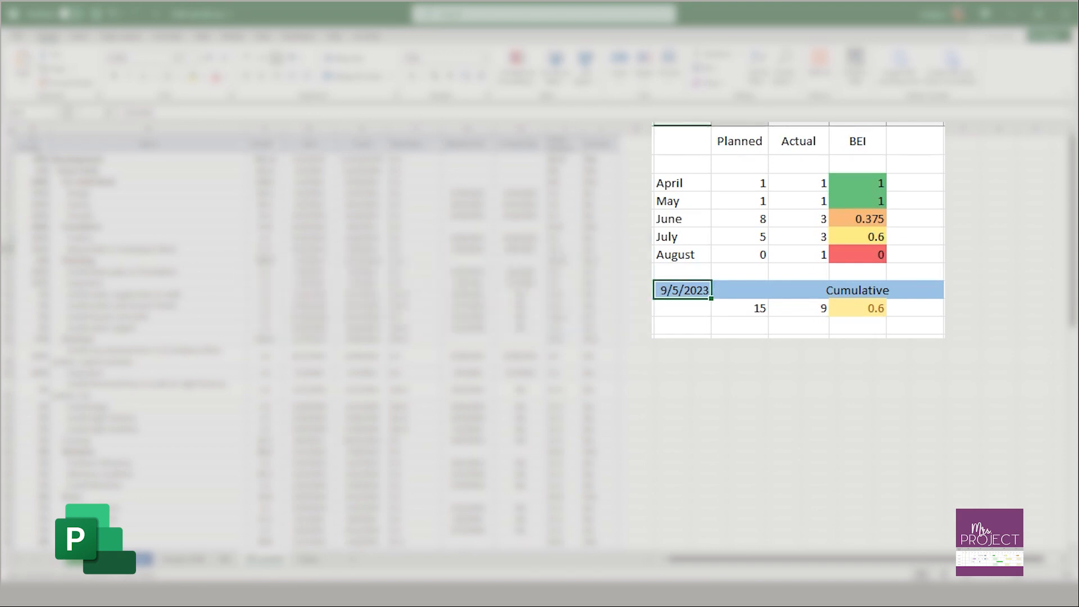
click(739, 308)
key(F2)
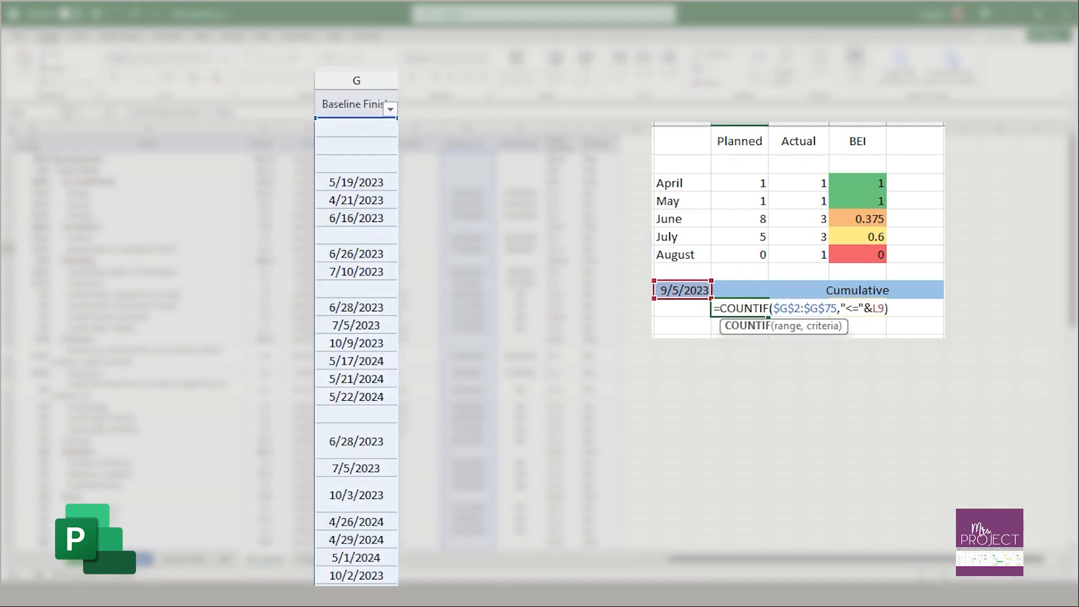
key(Return)
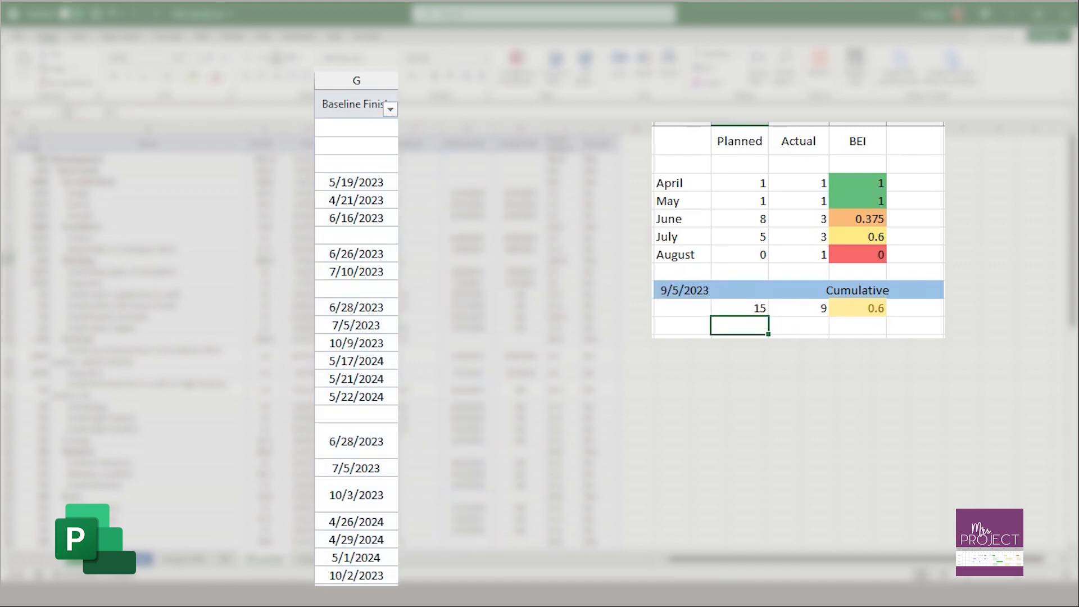
double_click(799, 308)
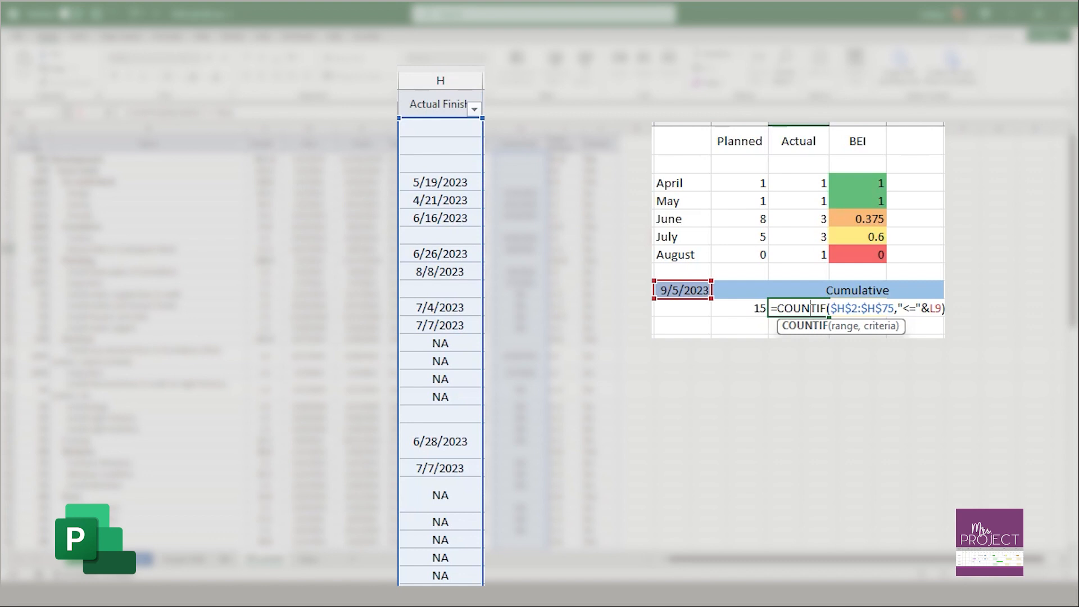
key(Return)
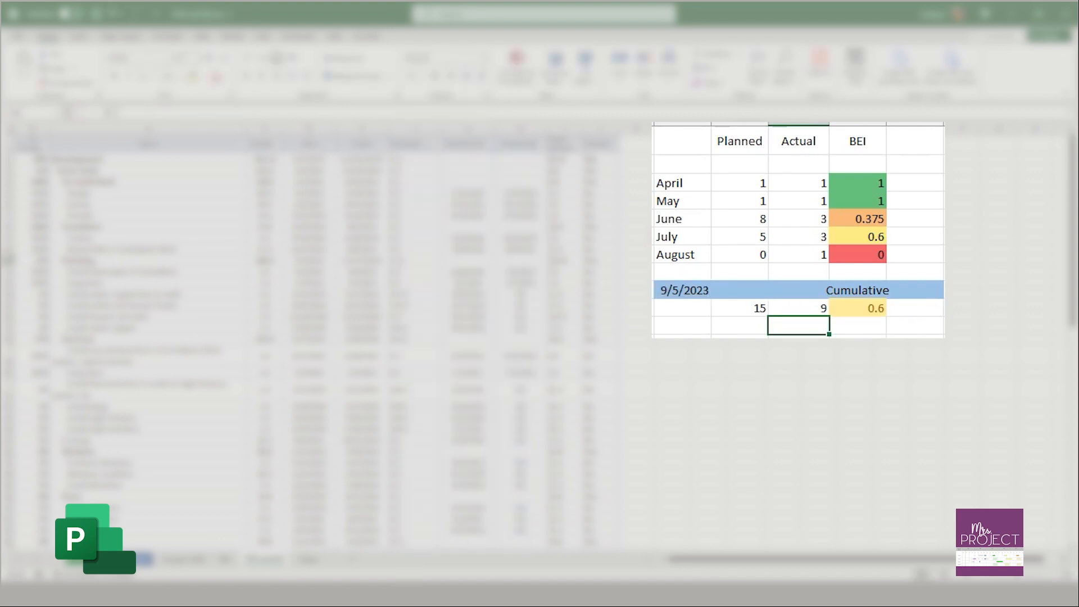
double_click(857, 308)
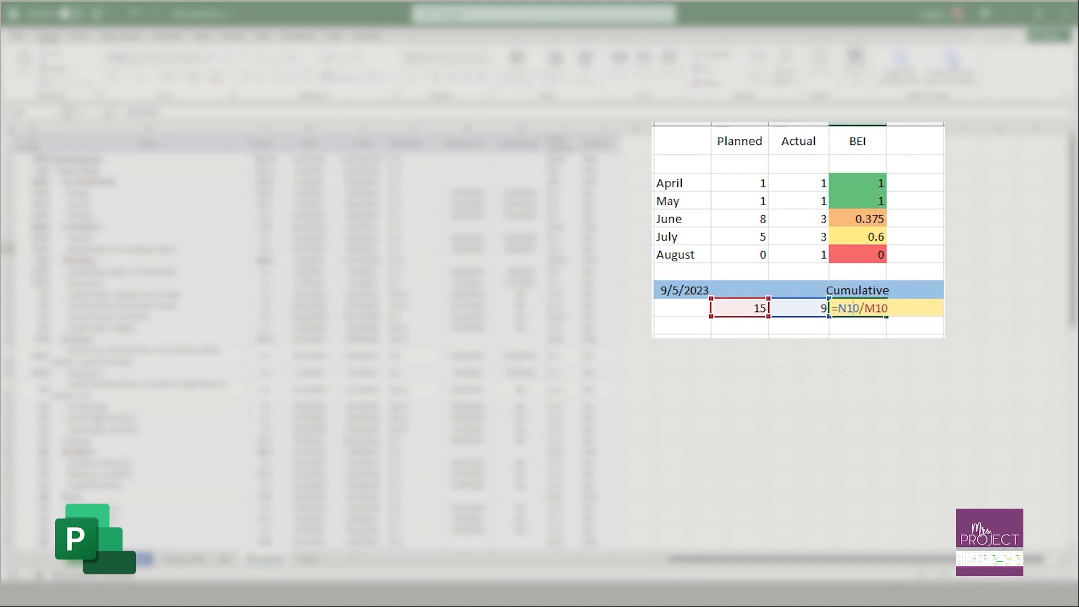
key(Return)
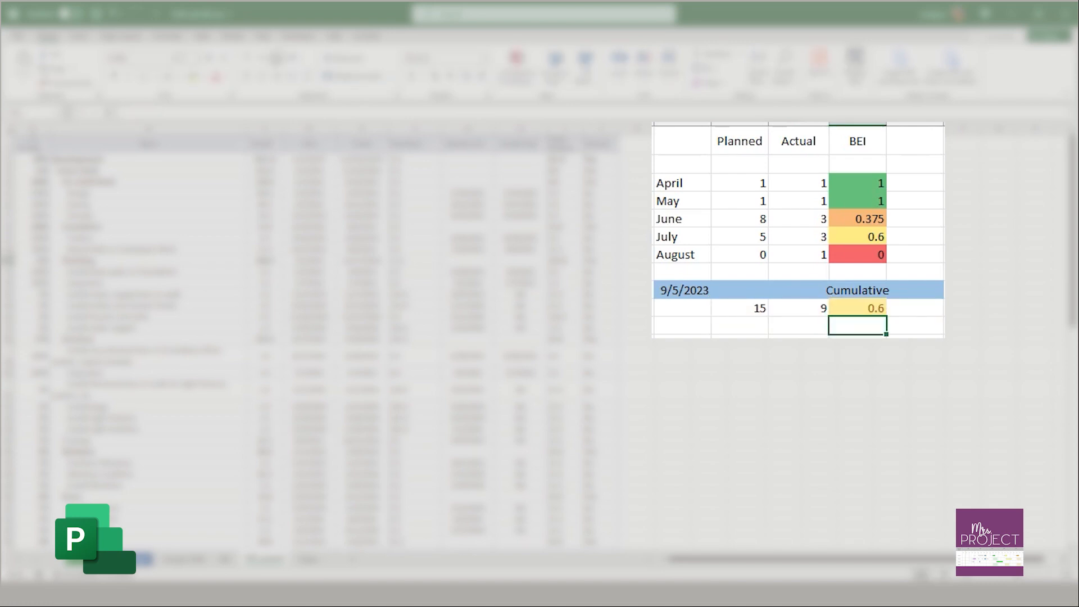
Change the status date of the cumulative BEI calculation to 11/2/2023.
click(682, 290)
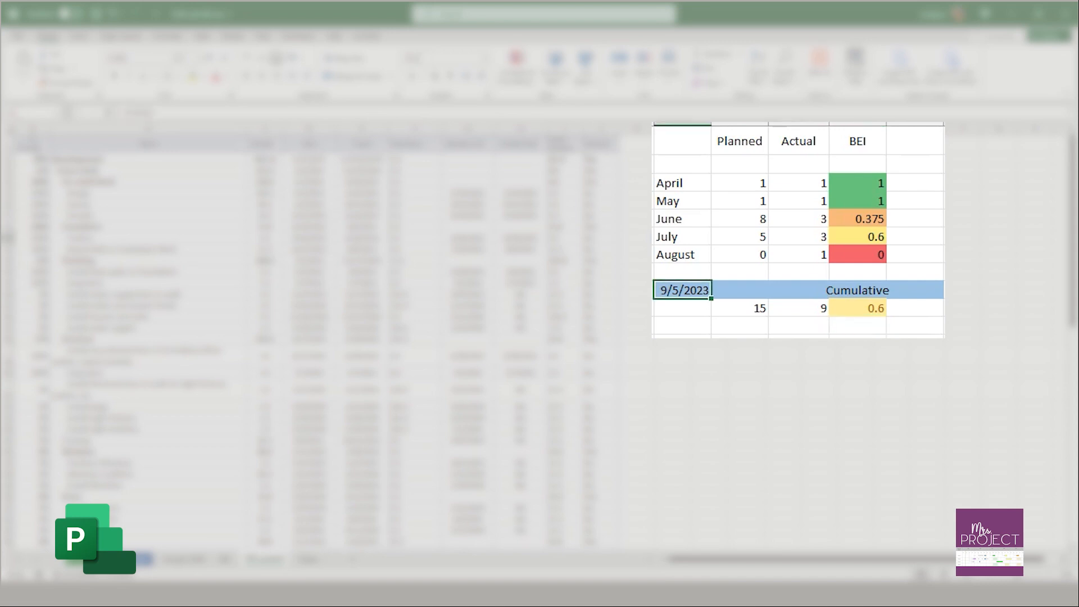
text(1)
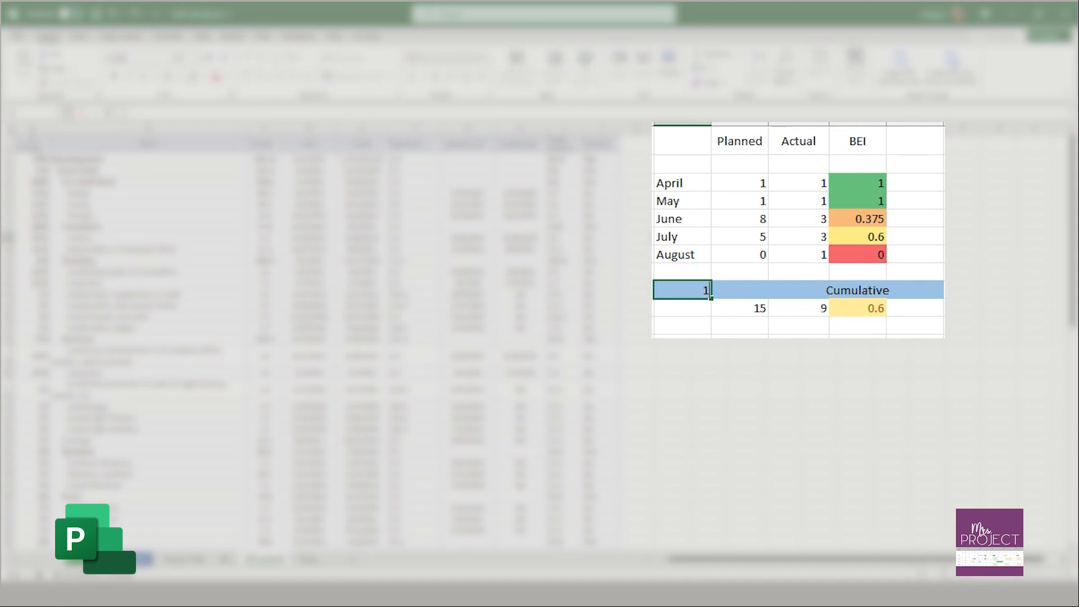
text(1/2/2023)
key(Return)
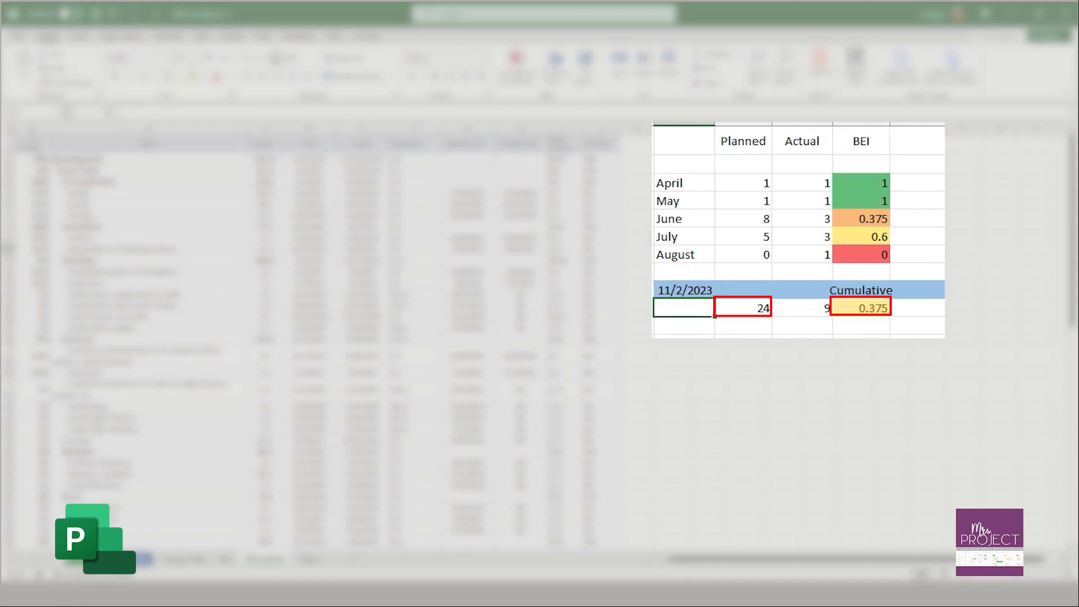
Examine the recalculated cumulative Planned, BEI and Actual cells in the row below the status date.
click(769, 313)
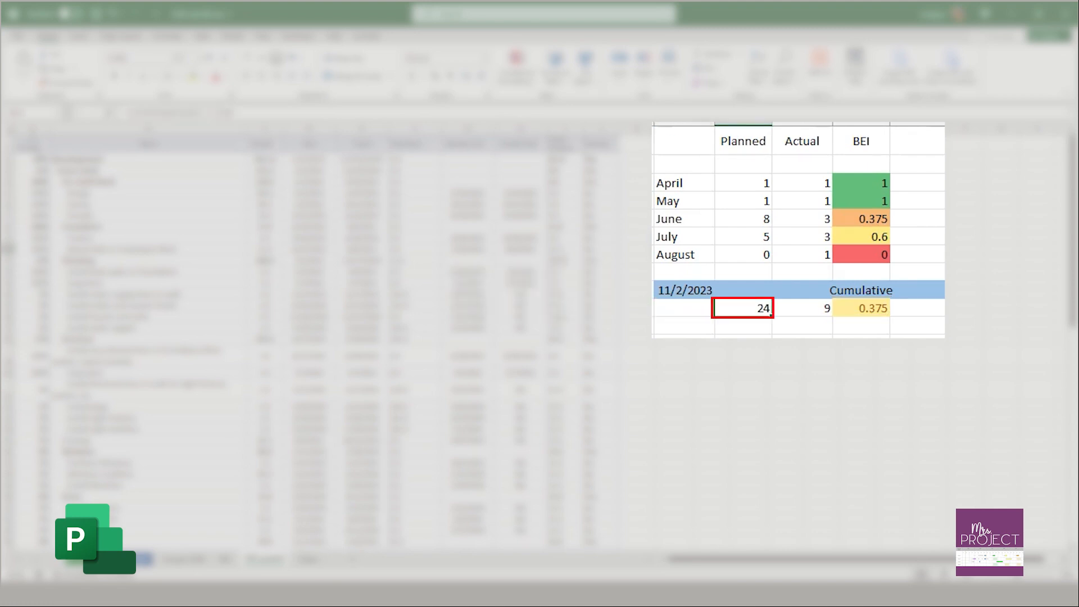
key(Right)
key(Right)
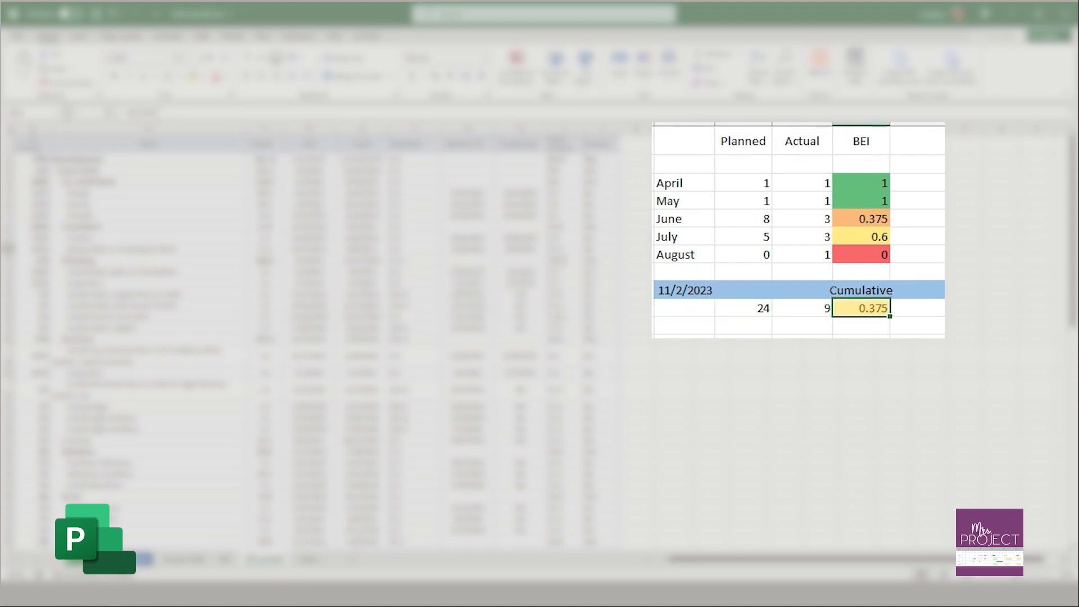
click(743, 308)
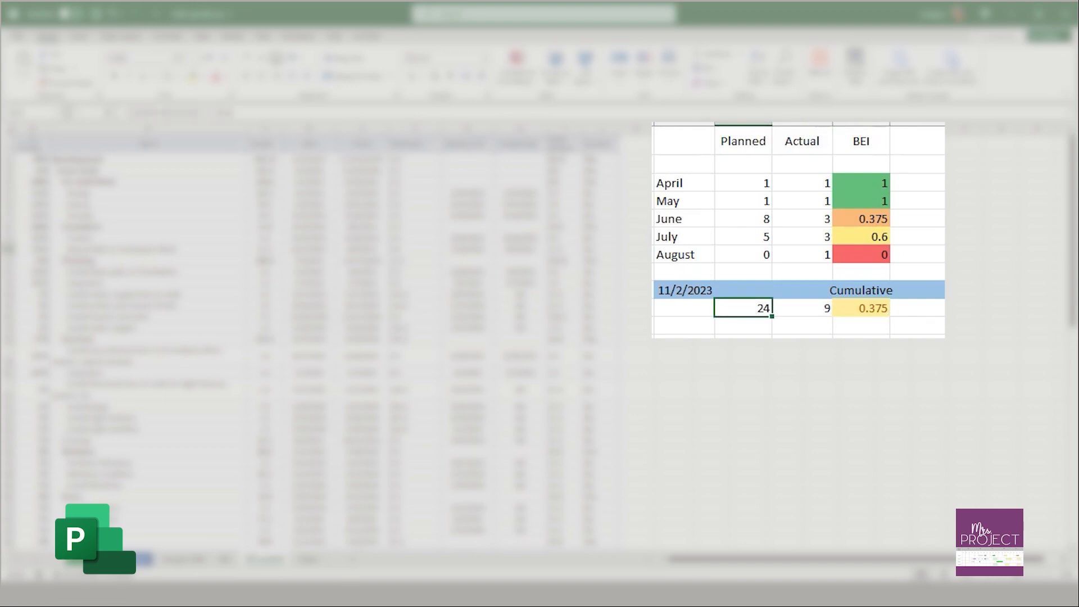
click(802, 308)
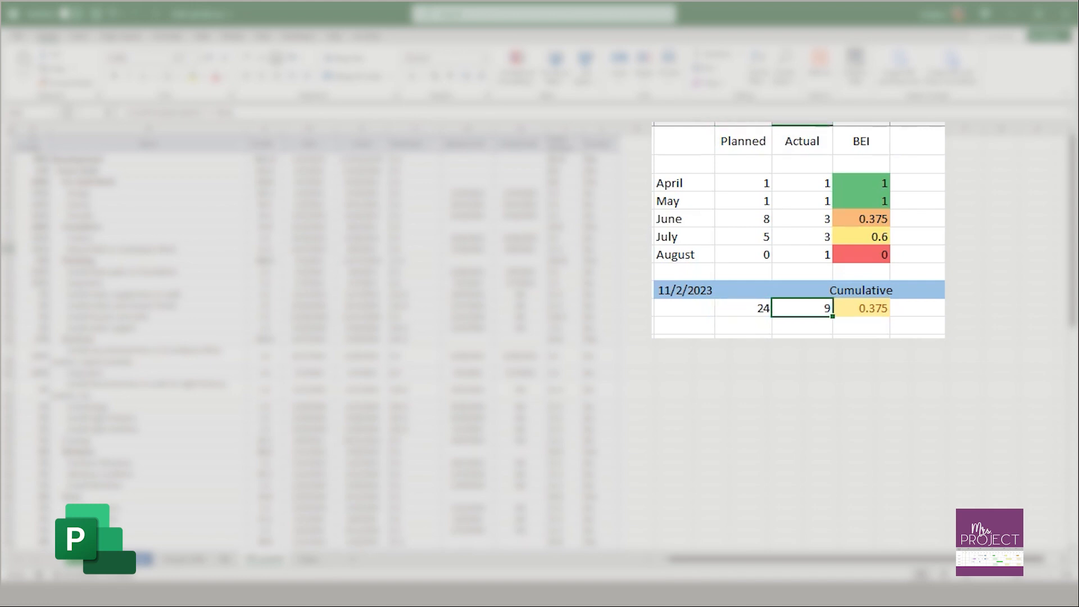
Replace the status date of the cumulative BEI calculation with 9/5/2023.
click(684, 290)
key(Delete)
text(9/5/2)
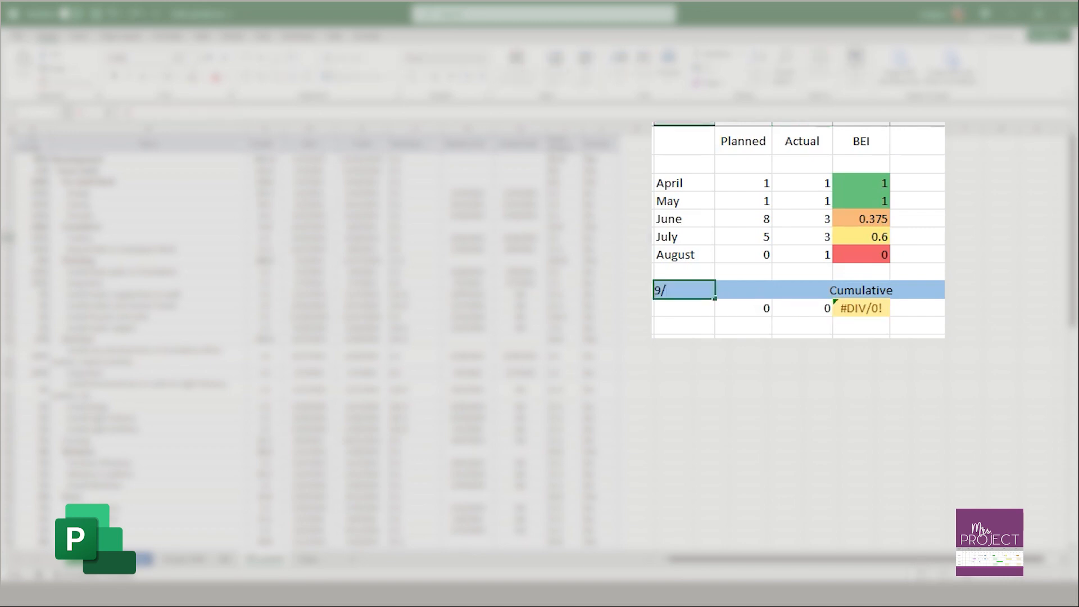
key(Return)
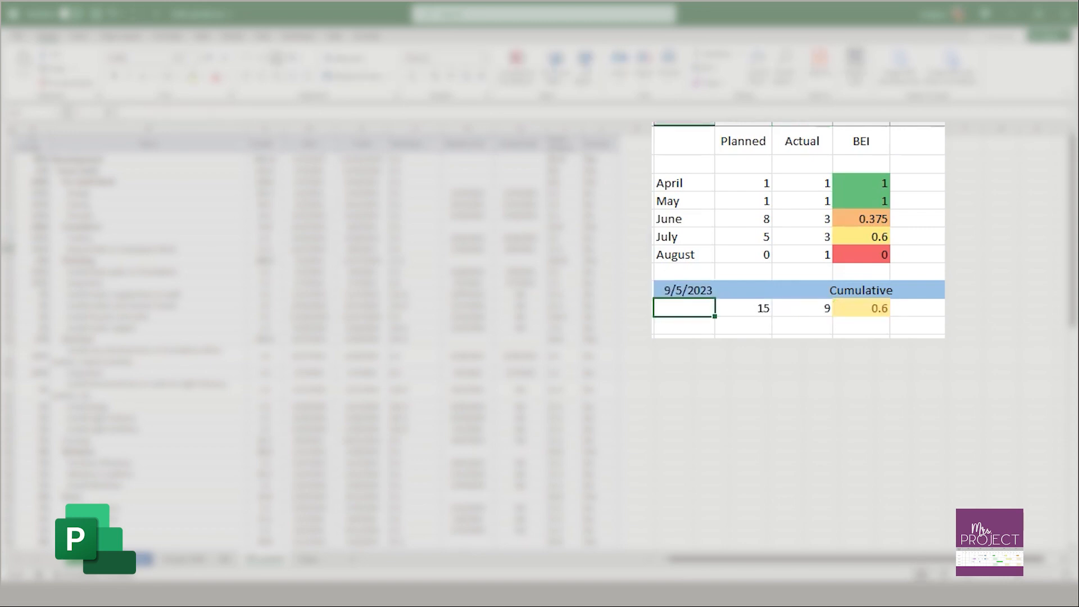